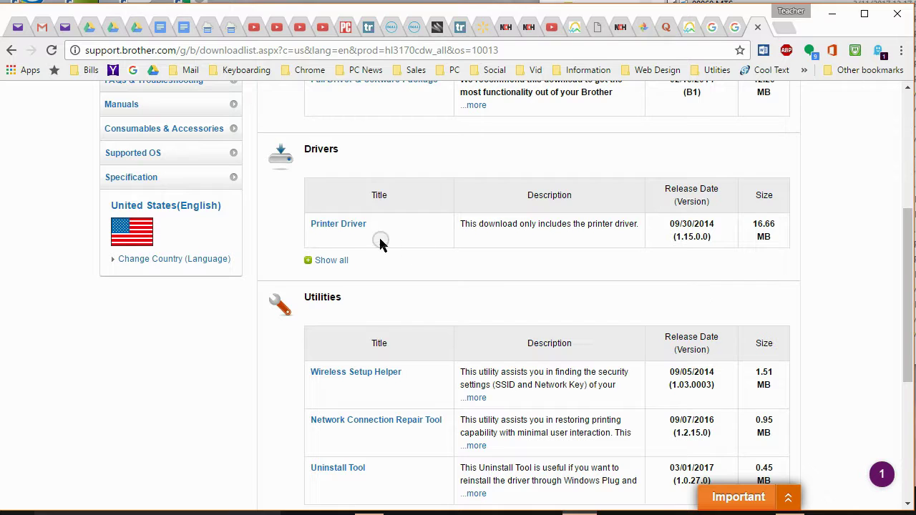
# Download the Printer Driver for the Brother HL-3170CDW, agreeing to the EULA and keeping the flagged EXE file
pyautogui.click(338, 225)
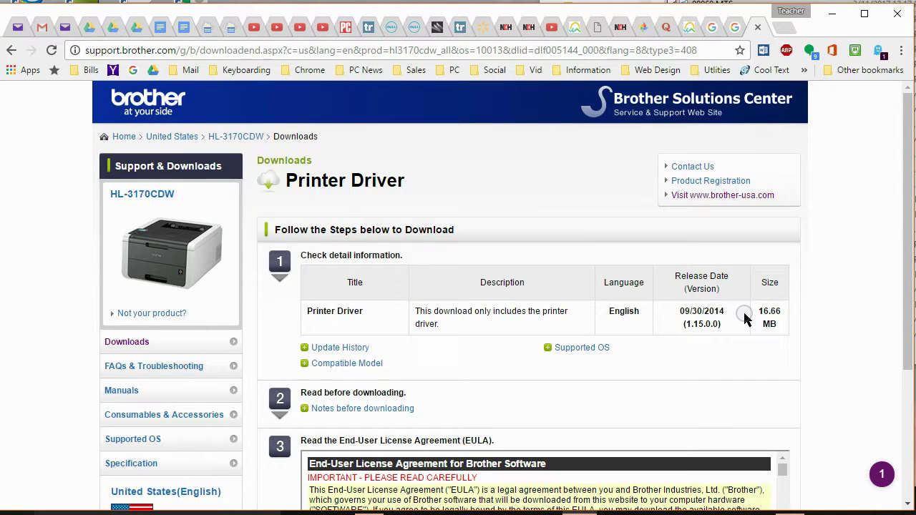
pyautogui.scroll(-1, 744, 318)
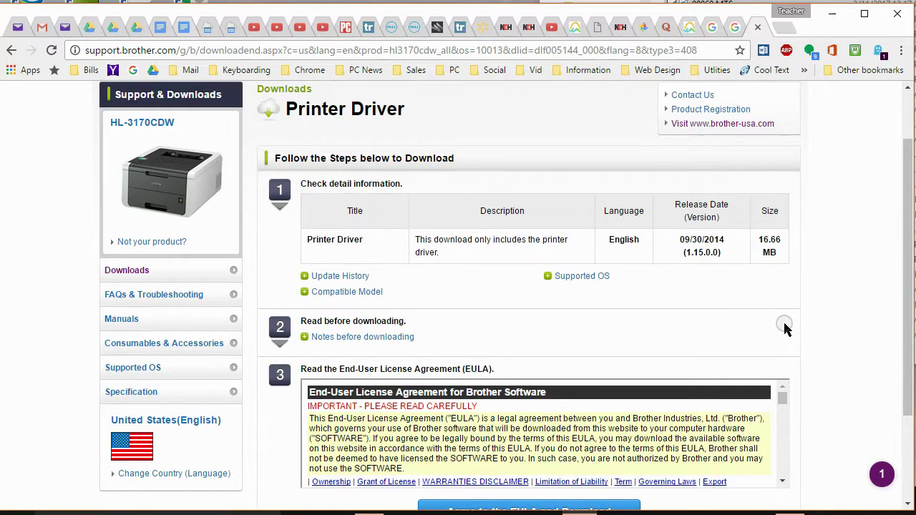
pyautogui.scroll(-2, 783, 327)
pyautogui.click(575, 385)
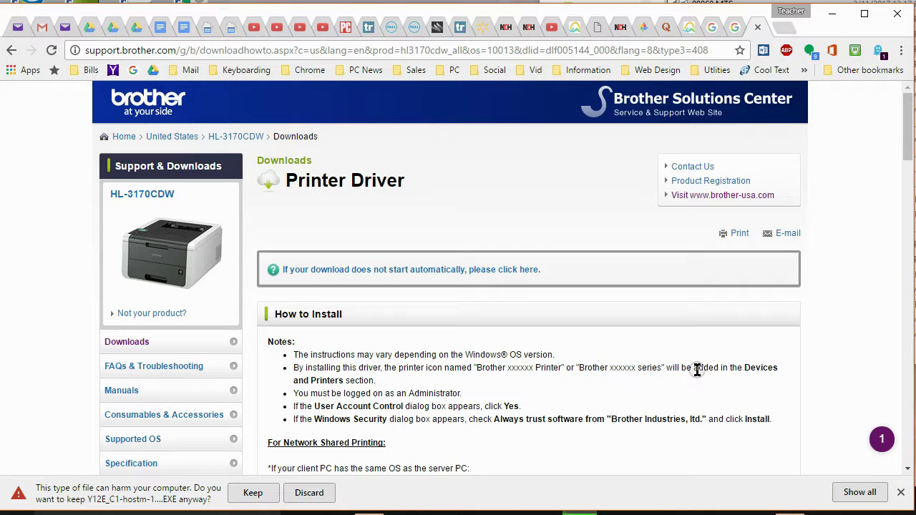
pyautogui.click(253, 494)
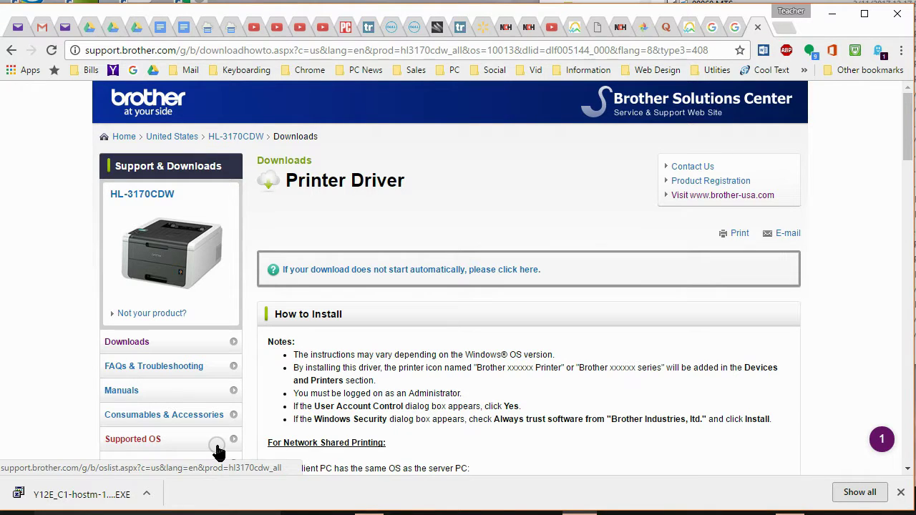
# Run the downloaded driver EXE and decompress its files into the Downloads folder
pyautogui.click(57, 495)
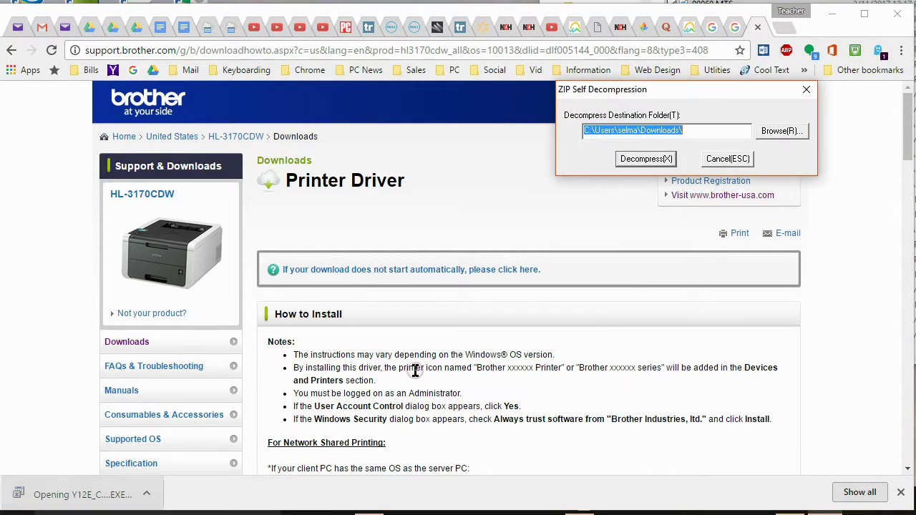
pyautogui.click(645, 159)
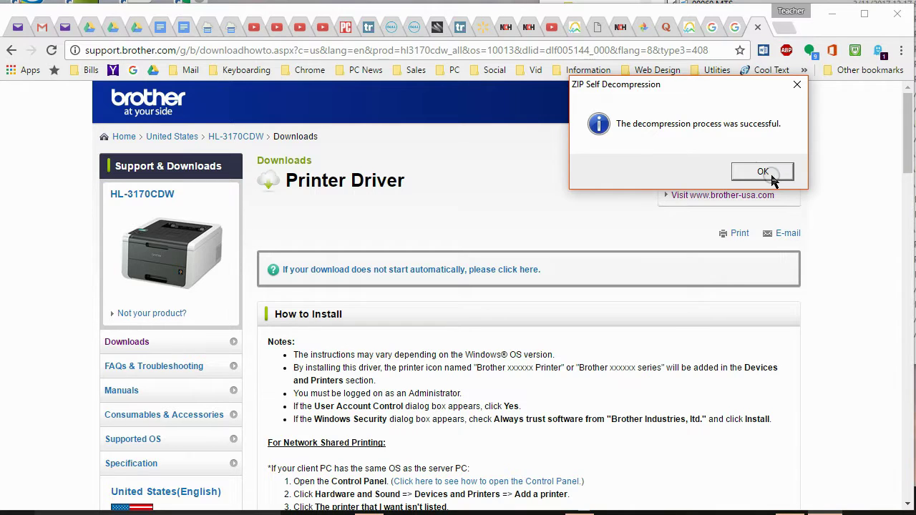
pyautogui.click(762, 172)
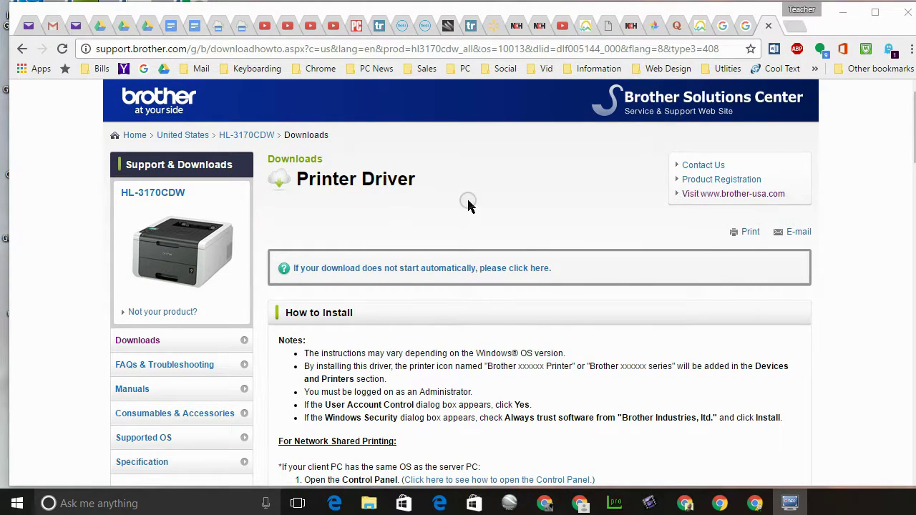
# Search Windows for "printer" and open Devices and Printers
pyautogui.scroll(-6, 468, 205)
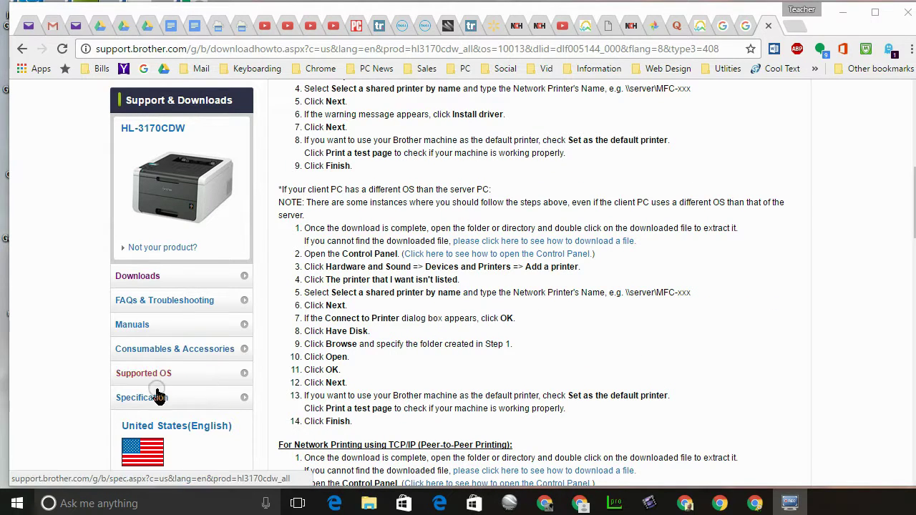
pyautogui.click(68, 502)
pyautogui.write('printer')
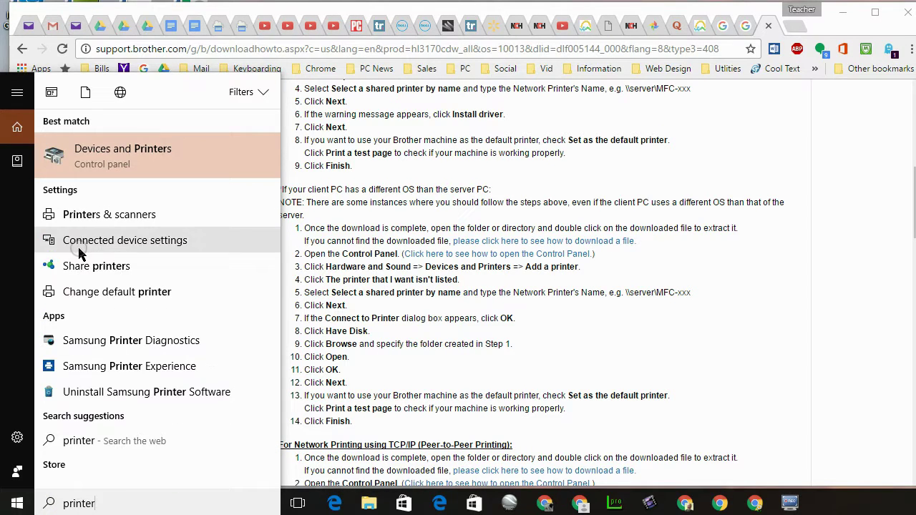
pyautogui.click(104, 158)
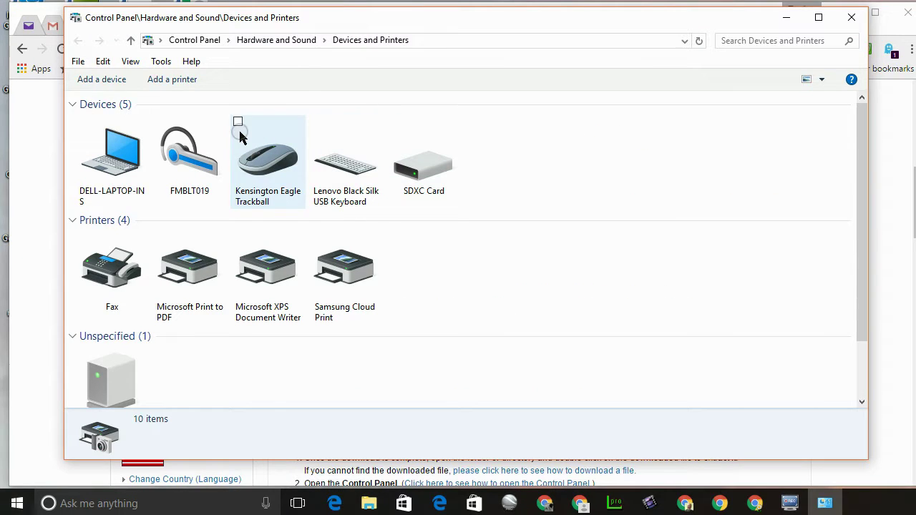
pyautogui.moveTo(352, 26); pyautogui.dragTo(359, 43)
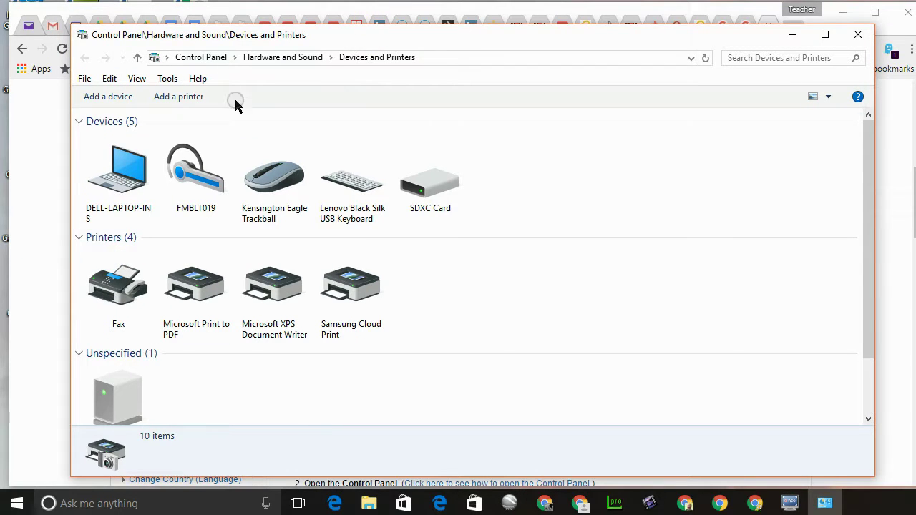
# Add the Brother HL-3170CDW series printer to this PC and finish without printing a test page
pyautogui.click(179, 97)
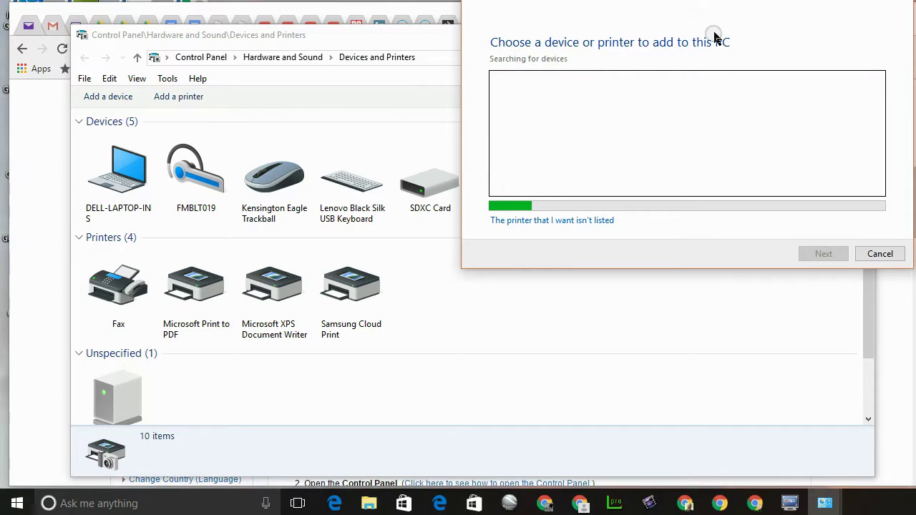
pyautogui.moveTo(729, 20); pyautogui.dragTo(511, 98)
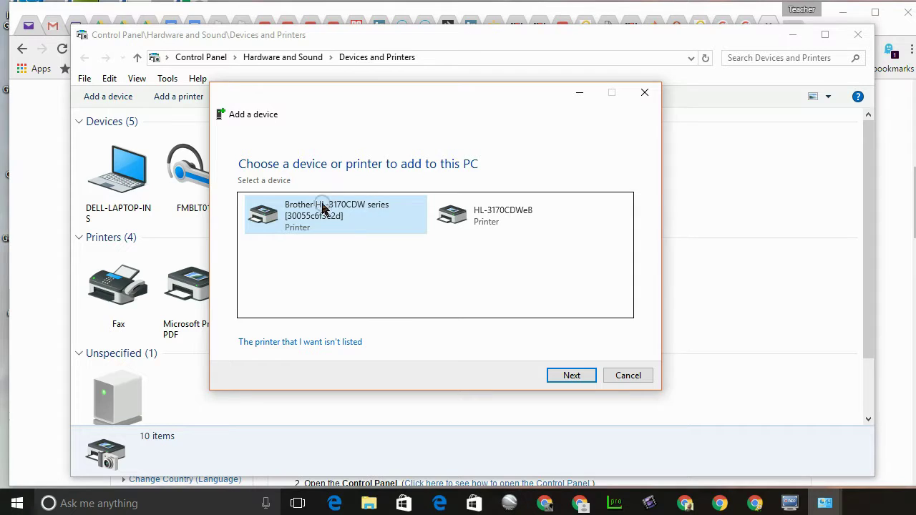
pyautogui.click(570, 378)
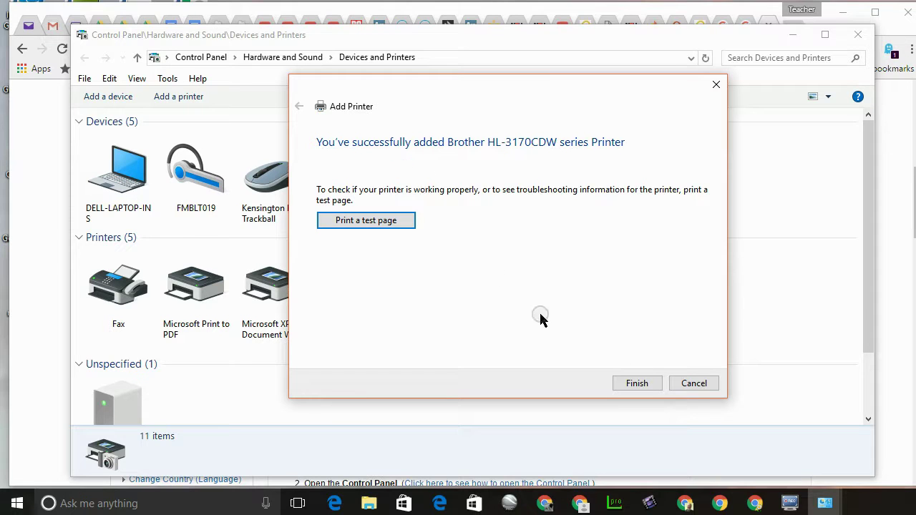
pyautogui.click(637, 384)
# Return to Chrome and check in a new tab which Google account is signed in
pyautogui.click(29, 208)
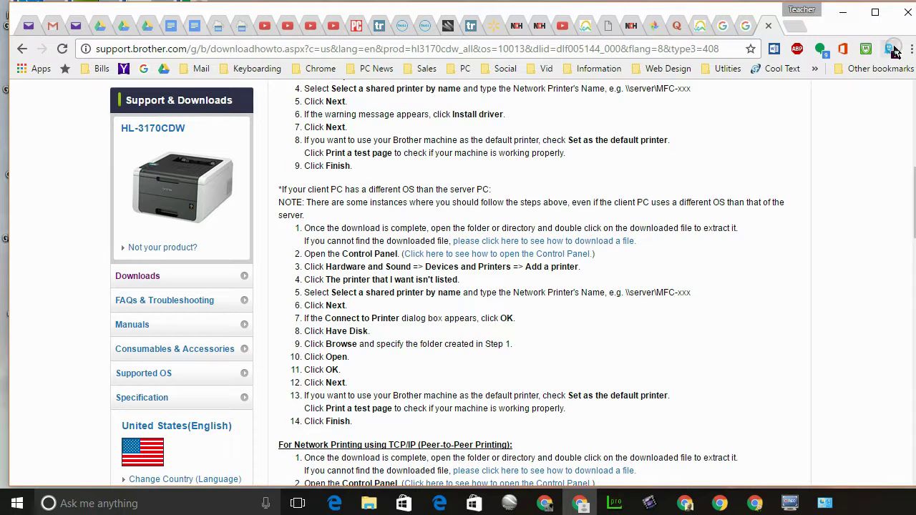
pyautogui.click(792, 28)
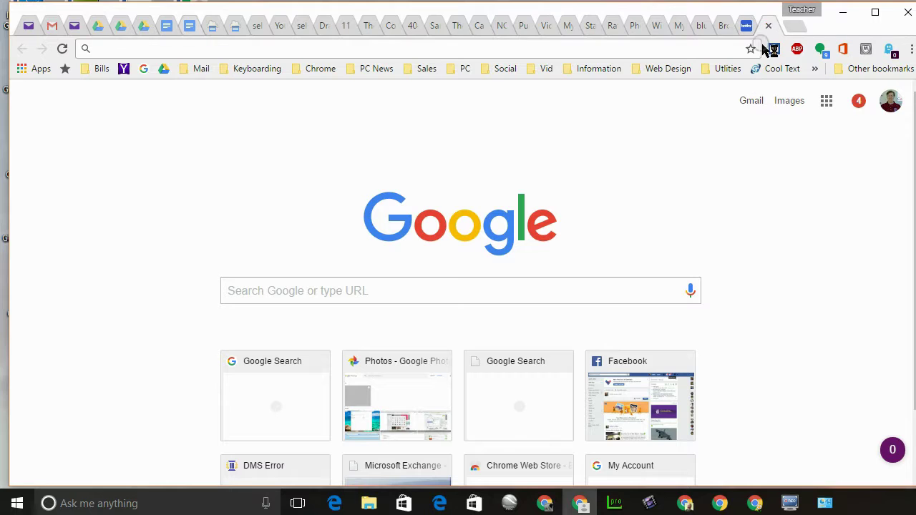
pyautogui.click(890, 105)
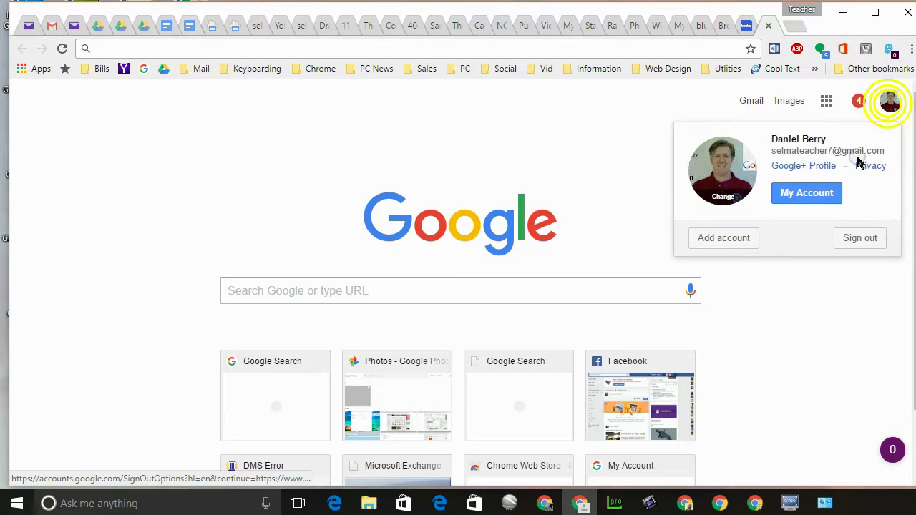
pyautogui.moveTo(773, 151); pyautogui.dragTo(828, 151)
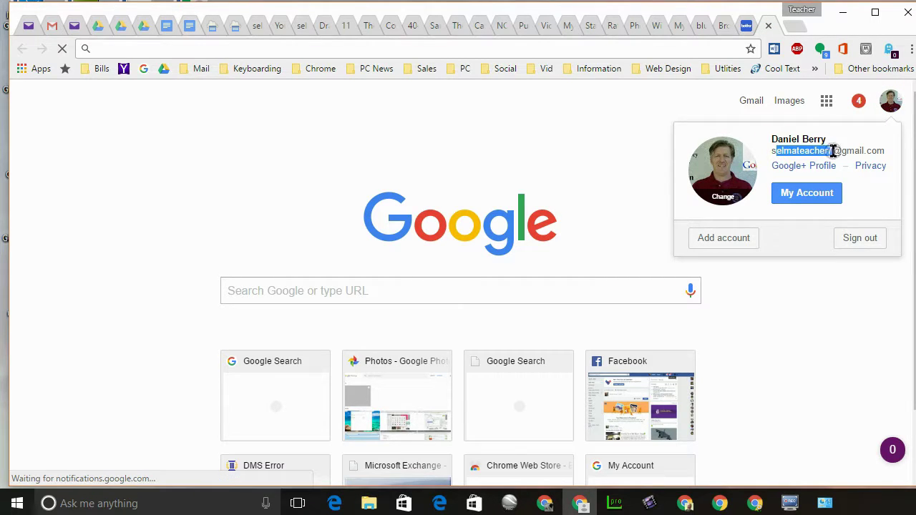
pyautogui.click(616, 145)
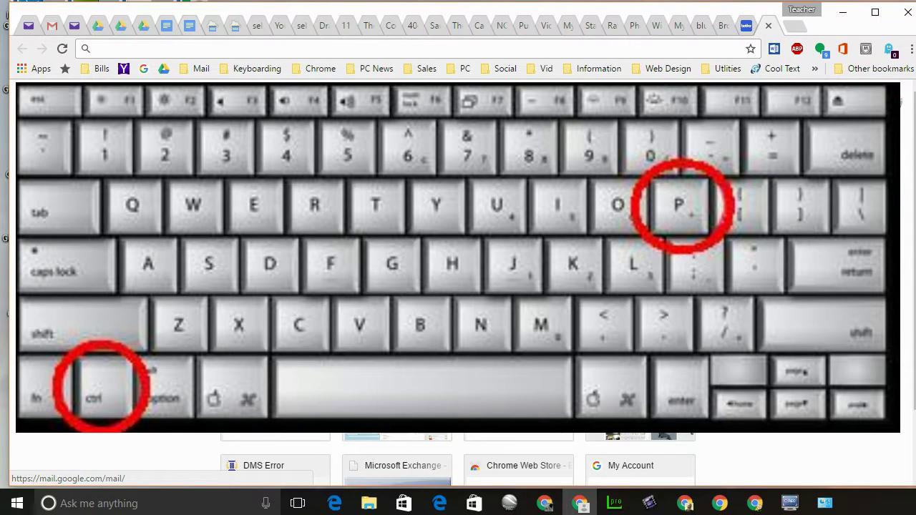
# Print the new tab page to the Brother HL-3170CDW series Printer listed under Google Cloud Print
pyautogui.hotkey('ctrl', 'p')
pyautogui.press('Escape')
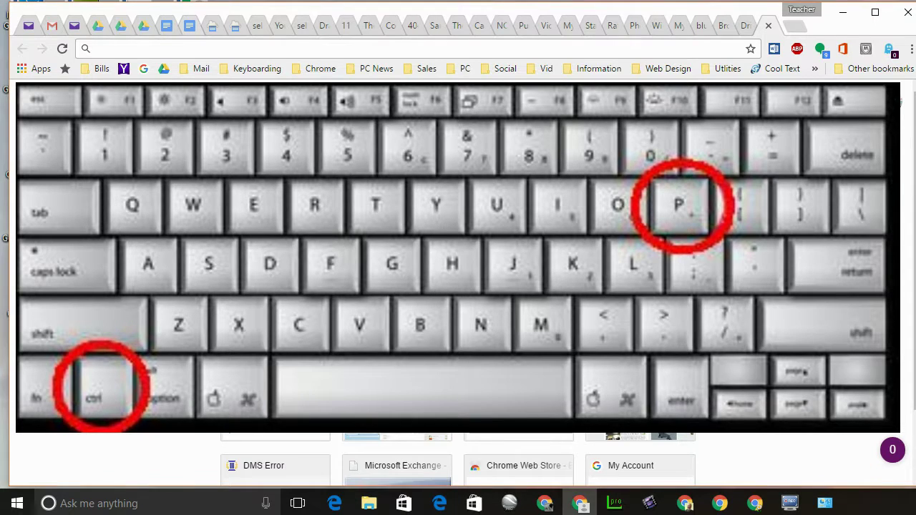
pyautogui.hotkey('ctrl', 'p')
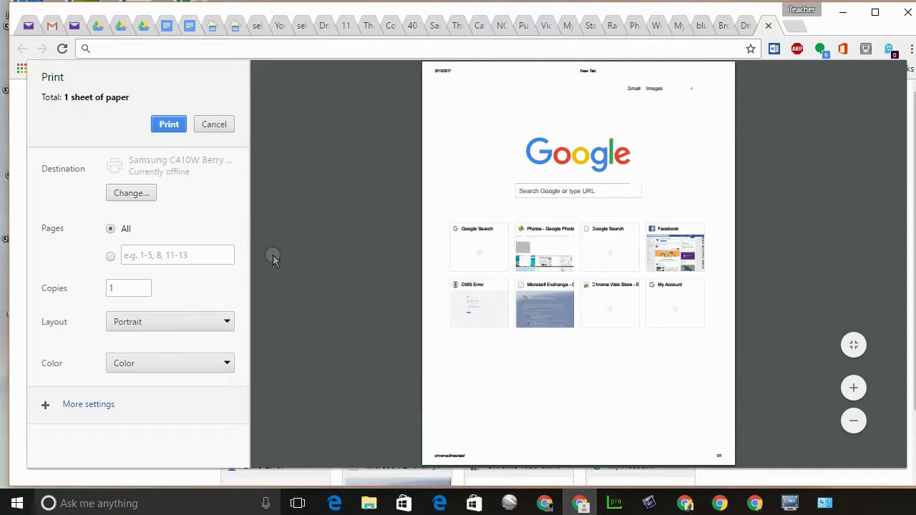
pyautogui.click(144, 199)
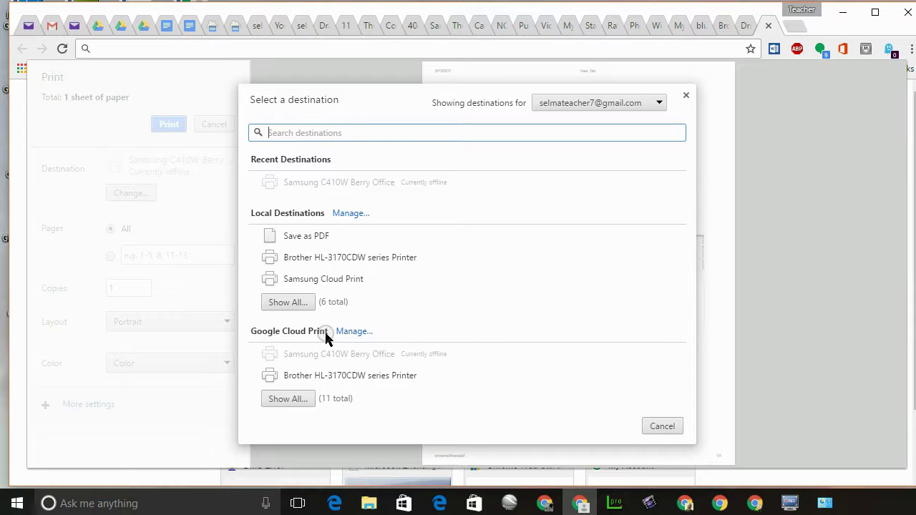
pyautogui.click(324, 378)
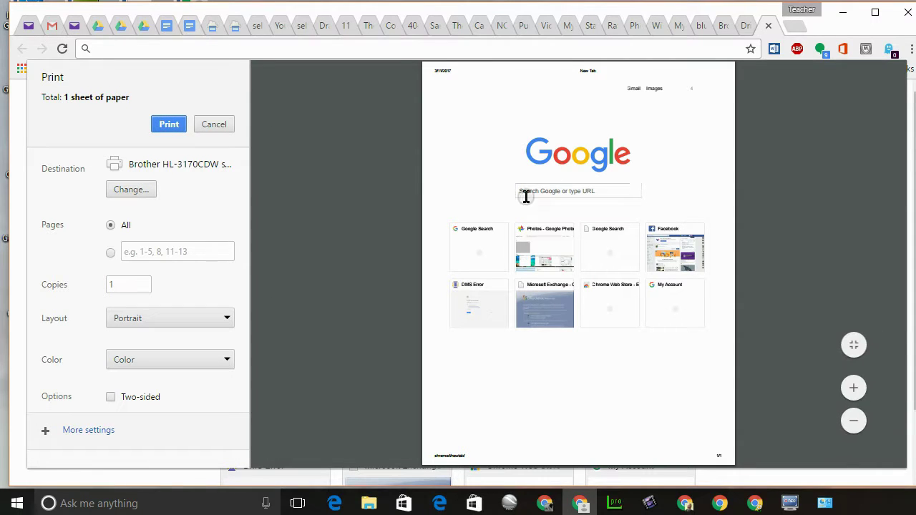
pyautogui.click(172, 125)
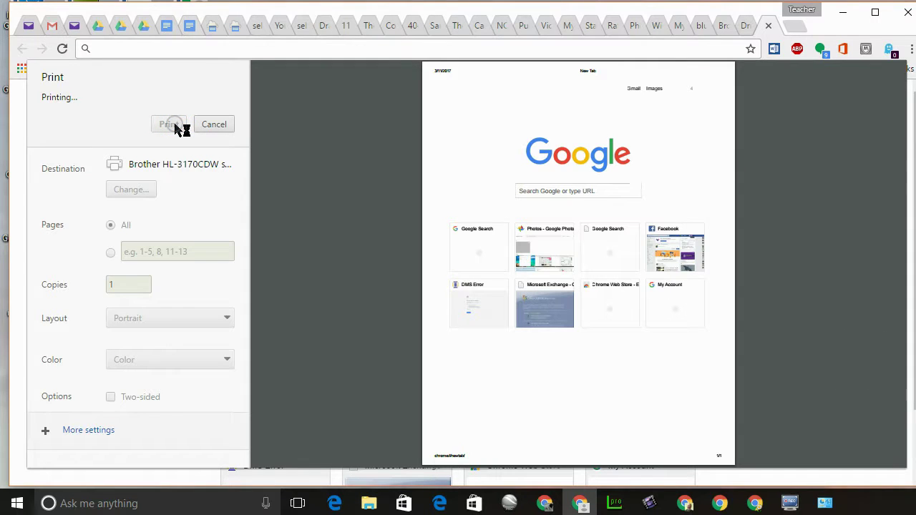
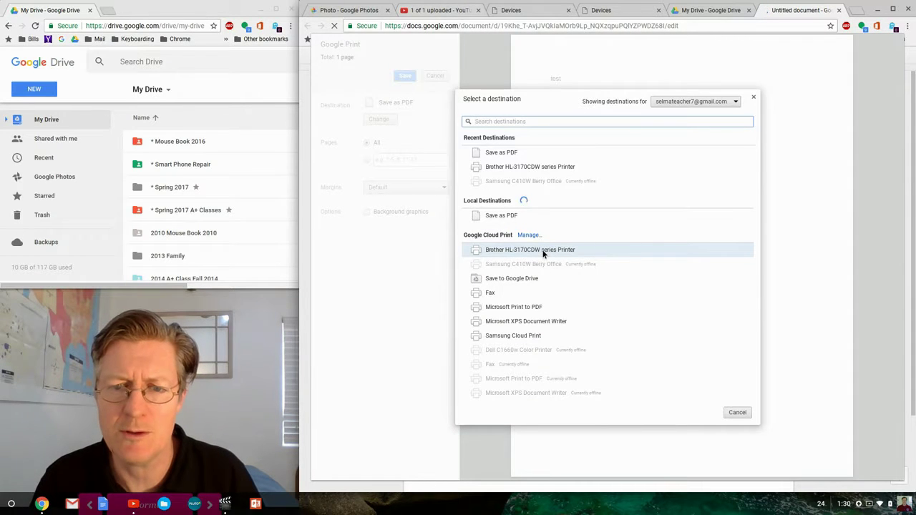
# Print the Google Docs test document from the Chromebook to the Brother HL-3170CDW series Printer under Google Cloud Print
pyautogui.click(503, 252)
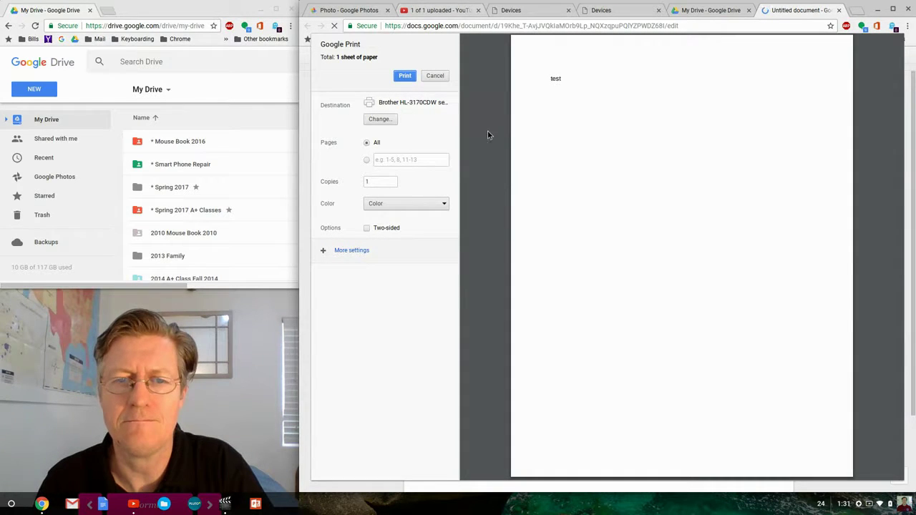
pyautogui.click(405, 76)
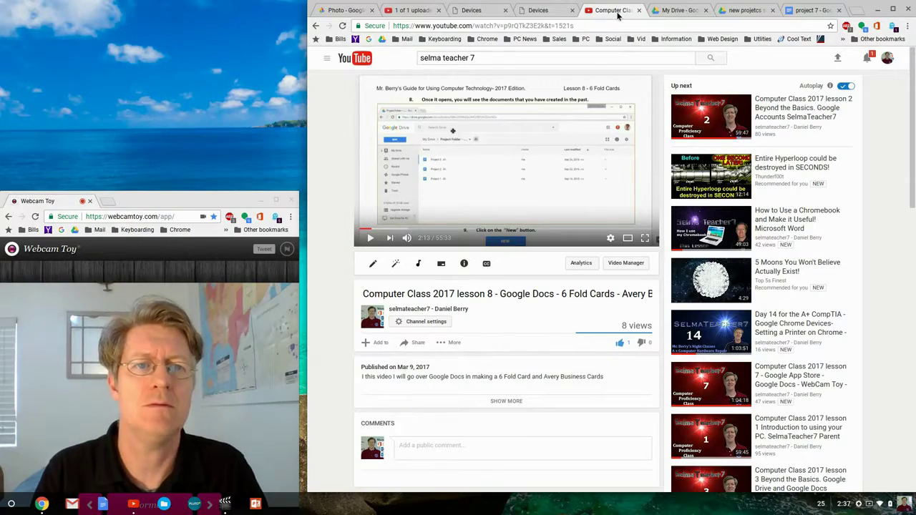
# Move the Computer Class 2017 lesson 8 video into its own smaller window beside Google Drive and briefly play it
pyautogui.moveTo(619, 21); pyautogui.dragTo(283, 14)
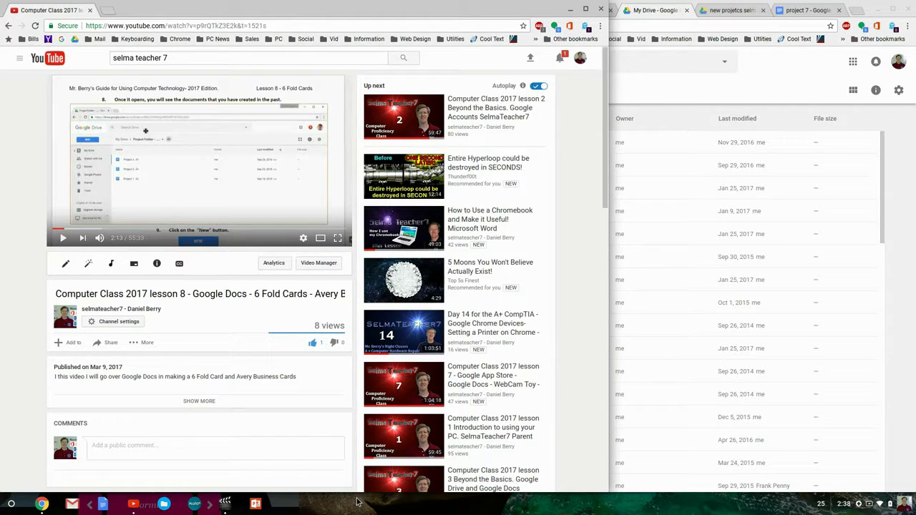
pyautogui.moveTo(351, 491); pyautogui.dragTo(340, 314)
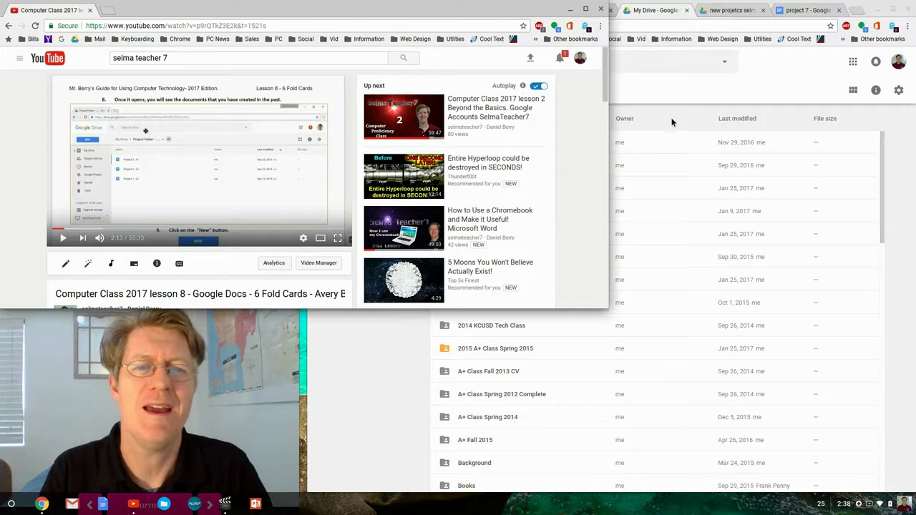
pyautogui.moveTo(614, 128); pyautogui.dragTo(445, 113)
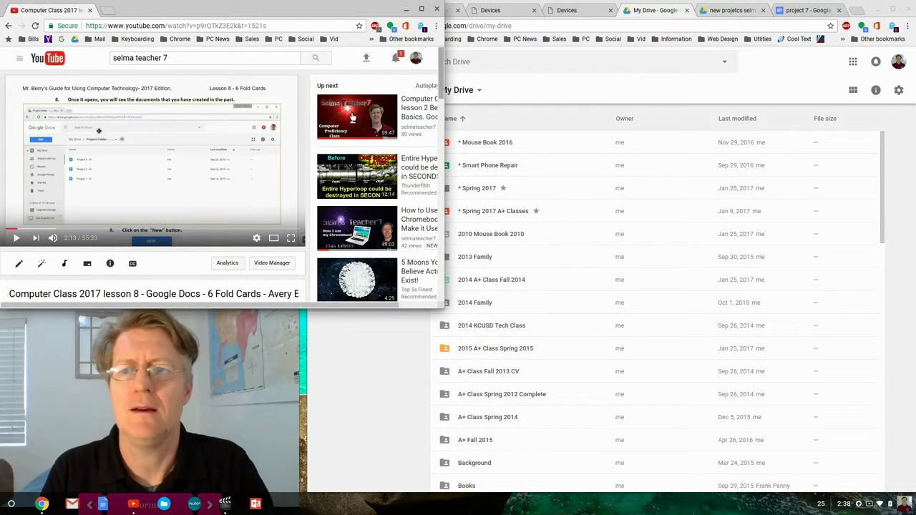
pyautogui.click(20, 238)
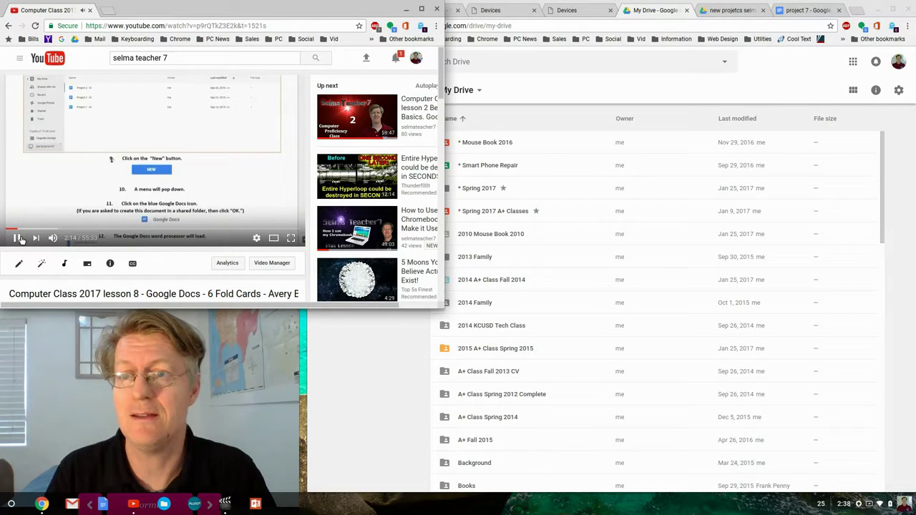
pyautogui.click(55, 182)
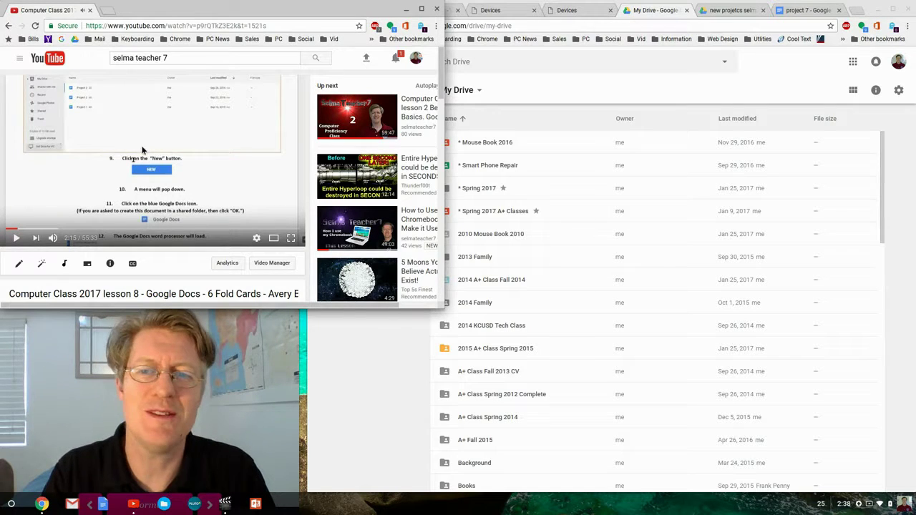
# Show the "new projetcs selma" folder in Google Drive and close the project 7 document
pyautogui.click(727, 75)
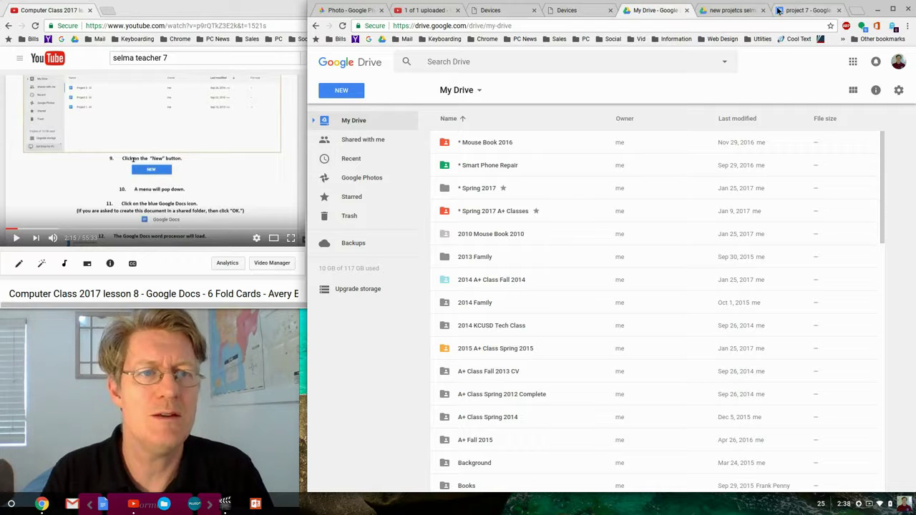
pyautogui.click(724, 12)
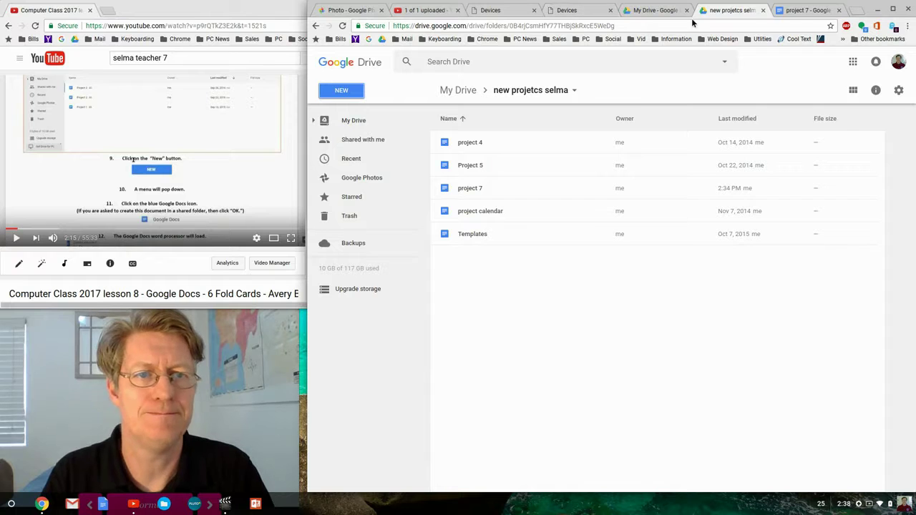
pyautogui.click(837, 10)
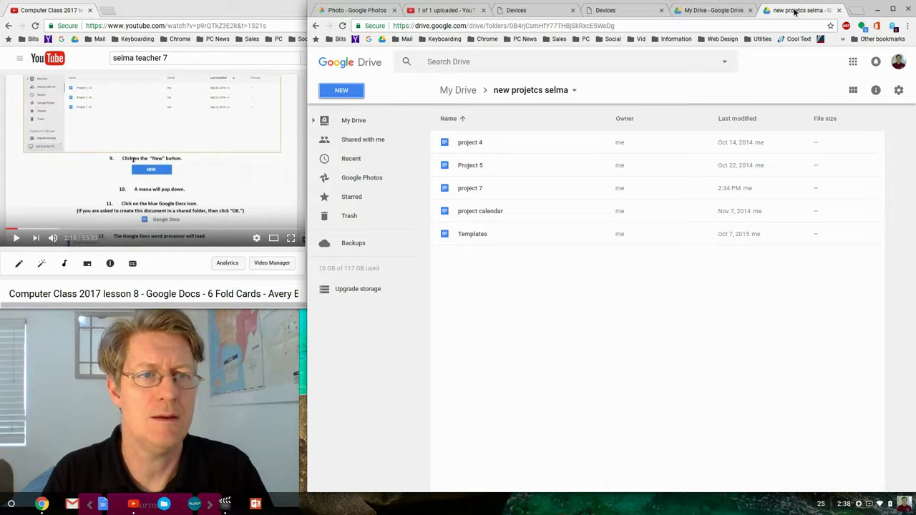
# Close the "new projetcs selma" folder tab and open Google Drive in a new browser tab
pyautogui.click(840, 10)
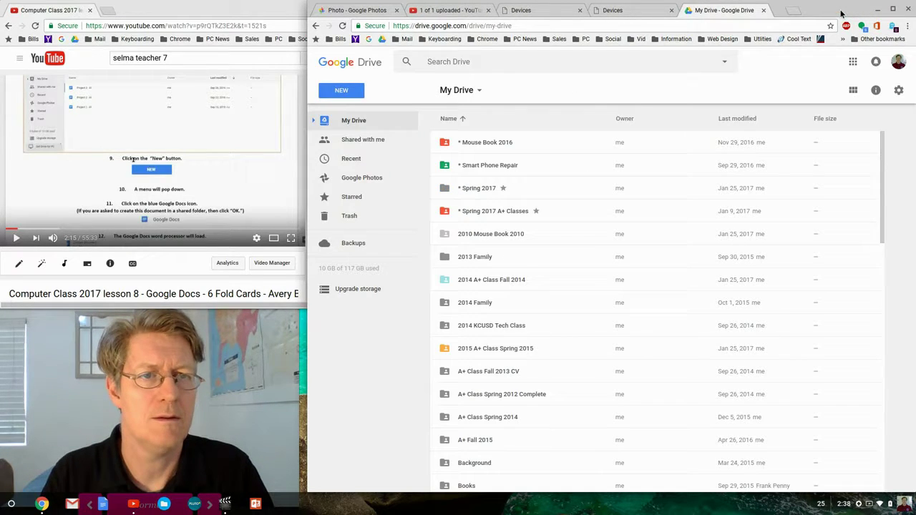
pyautogui.click(786, 15)
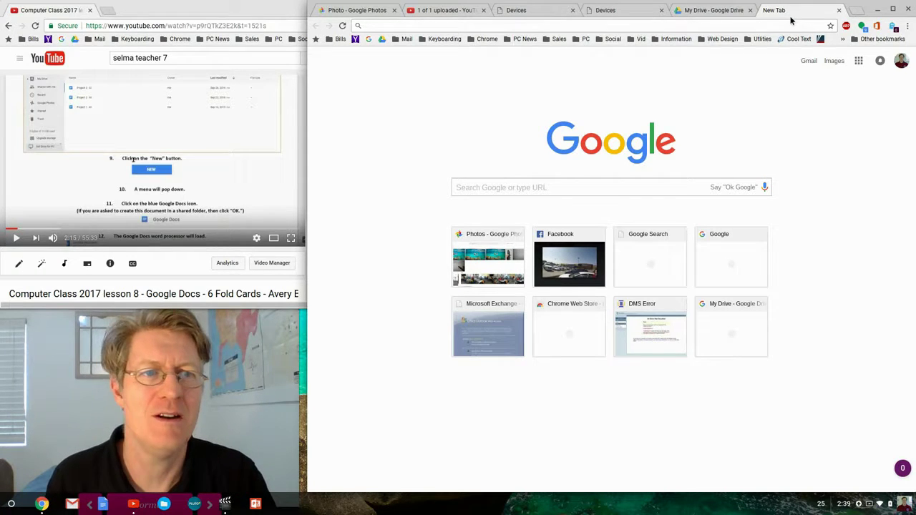
pyautogui.click(860, 63)
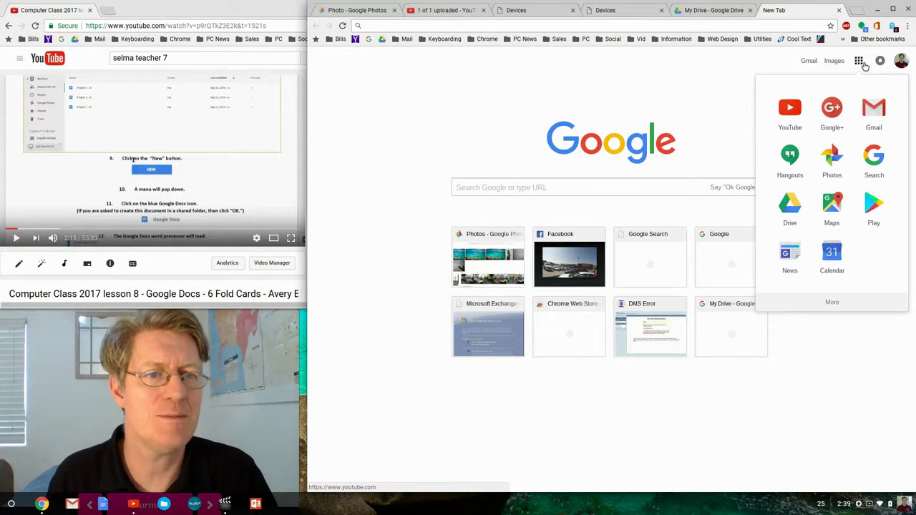
pyautogui.click(800, 207)
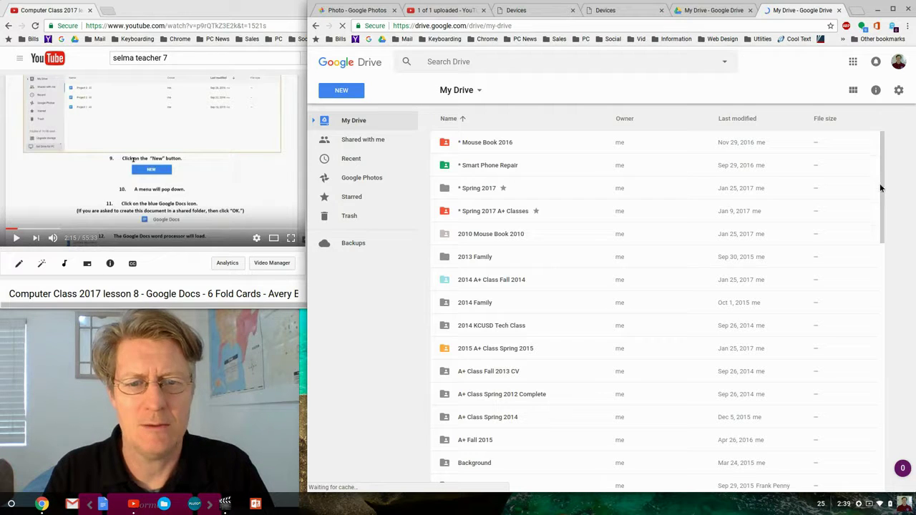
# Find the "new projetcs selma" folder in My Drive and open it
pyautogui.scroll(-1, 882, 190)
pyautogui.scroll(-2, 884, 200)
pyautogui.scroll(-1, 884, 216)
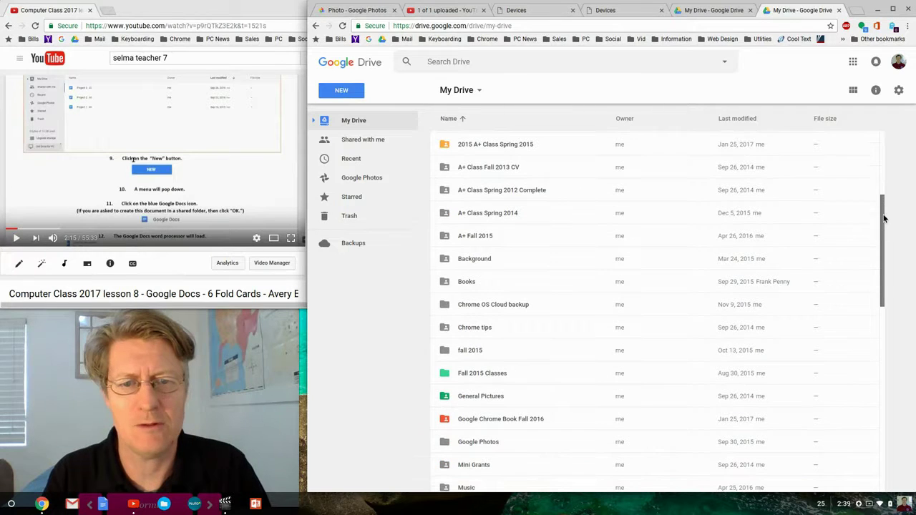
pyautogui.scroll(-3, 882, 279)
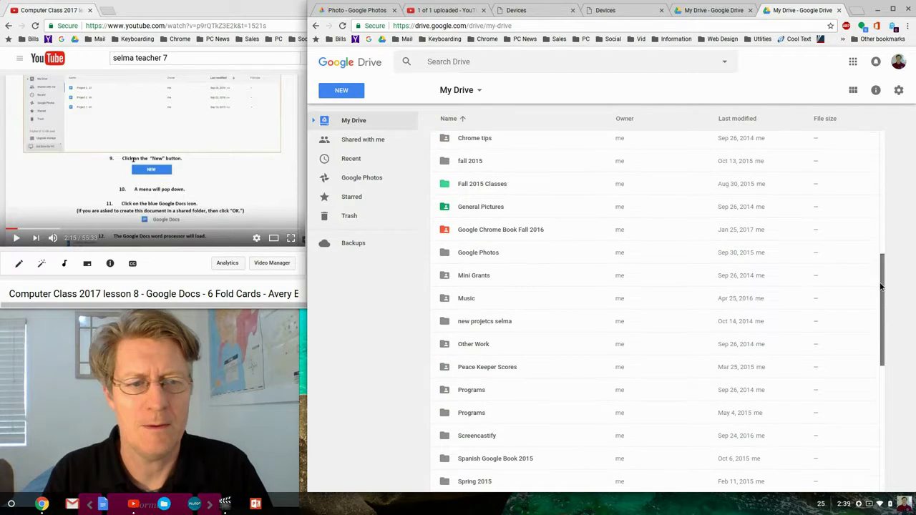
pyautogui.moveTo(883, 294); pyautogui.dragTo(882, 314)
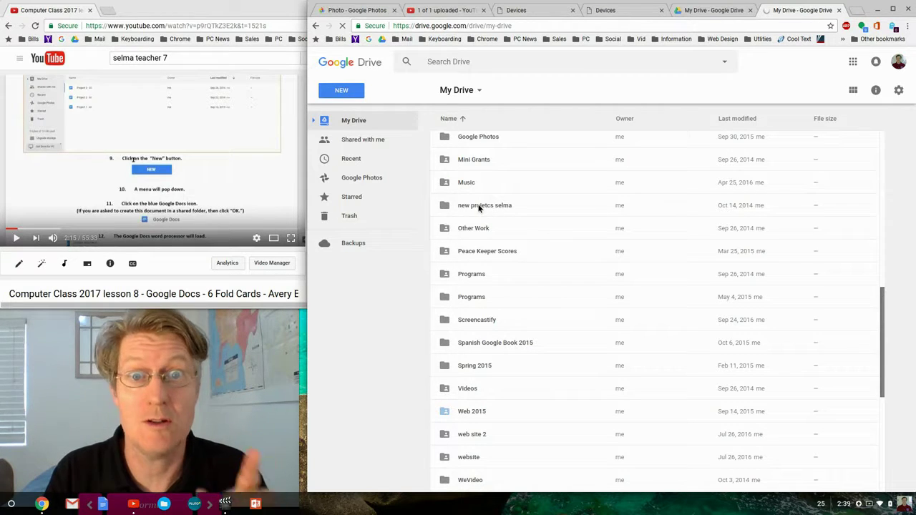
pyautogui.doubleClick(477, 205)
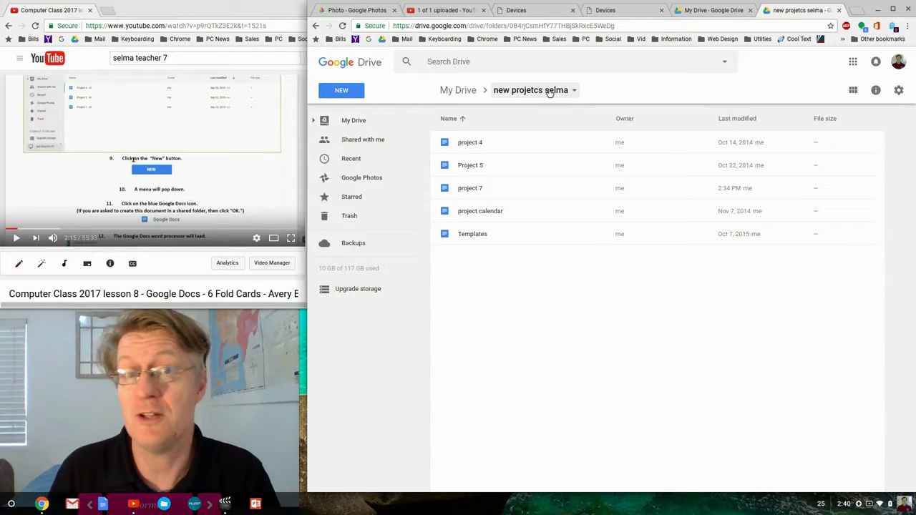
# Create a new Google Docs document in the "new projetcs selma" folder and name it "project 8"
pyautogui.click(348, 98)
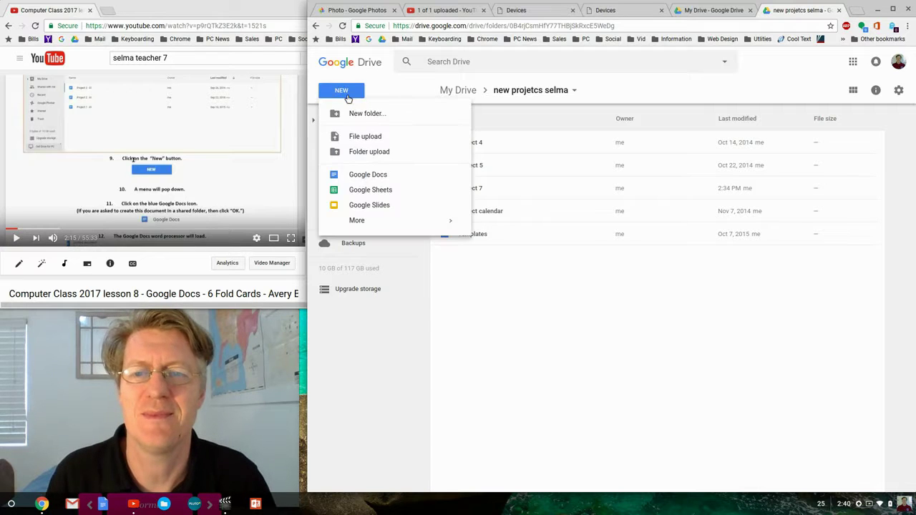
pyautogui.click(368, 176)
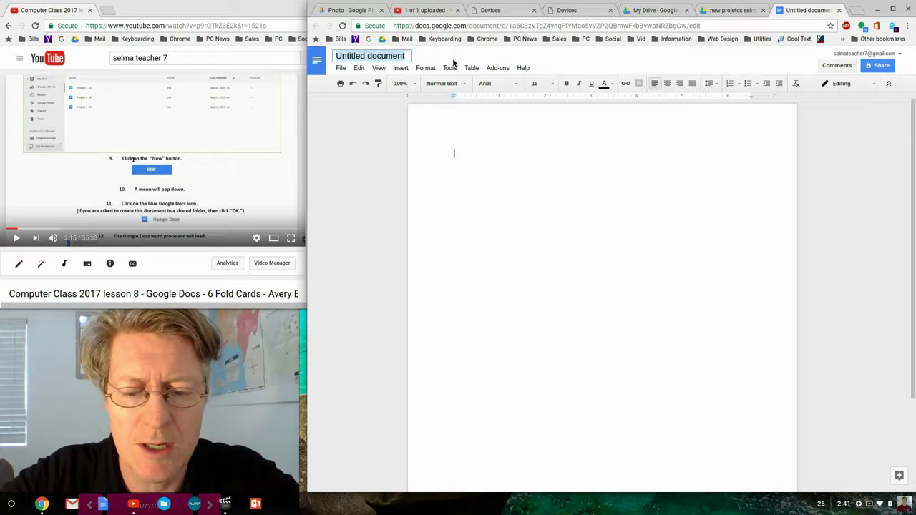
pyautogui.write('project 8')
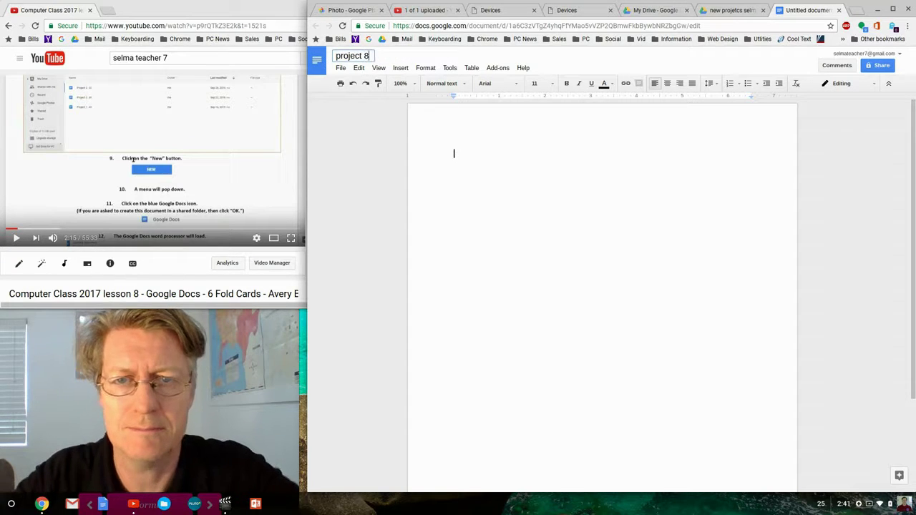
pyautogui.press('Return')
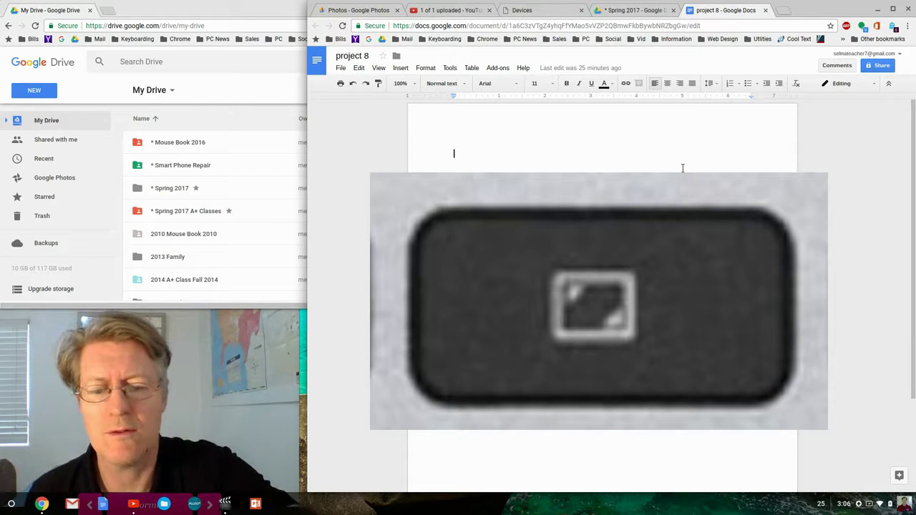
# Show the project 8 document in full screen and return to the windowed view
pyautogui.press('F4')
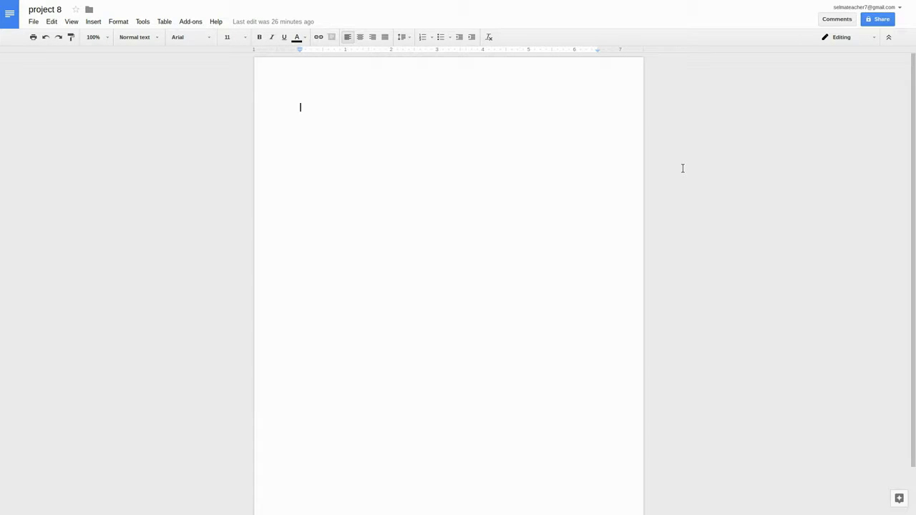
pyautogui.press('F4')
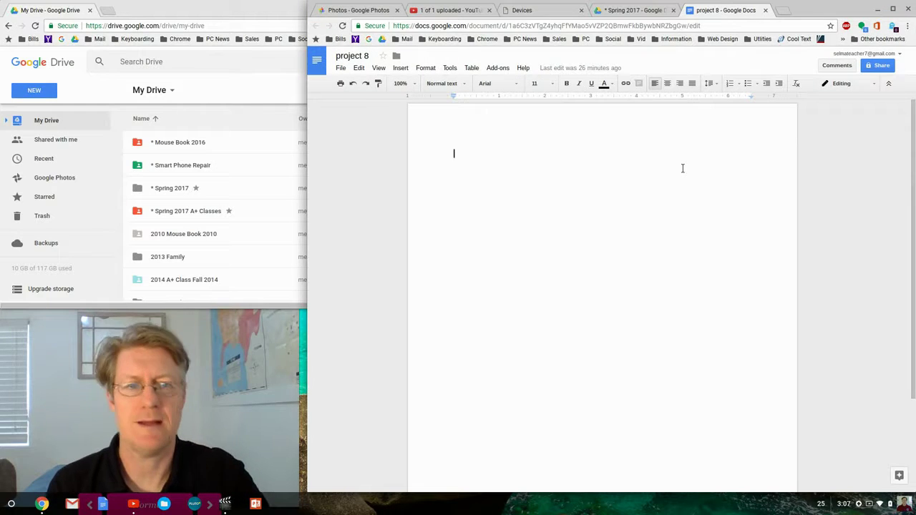